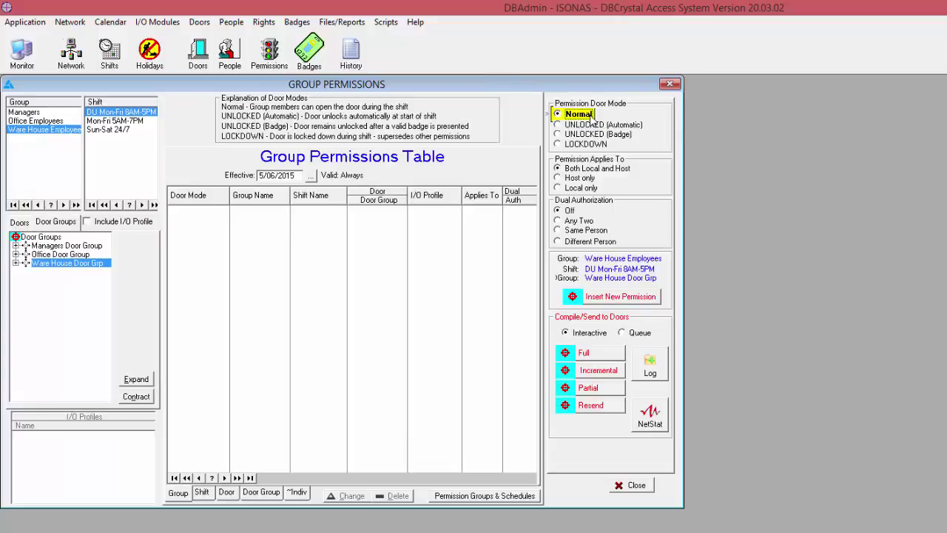
- Insert a Normal permission giving the Managers group access to the Managers Door Group on the Sun-Sat 24/7 shift
left_click(22, 112)
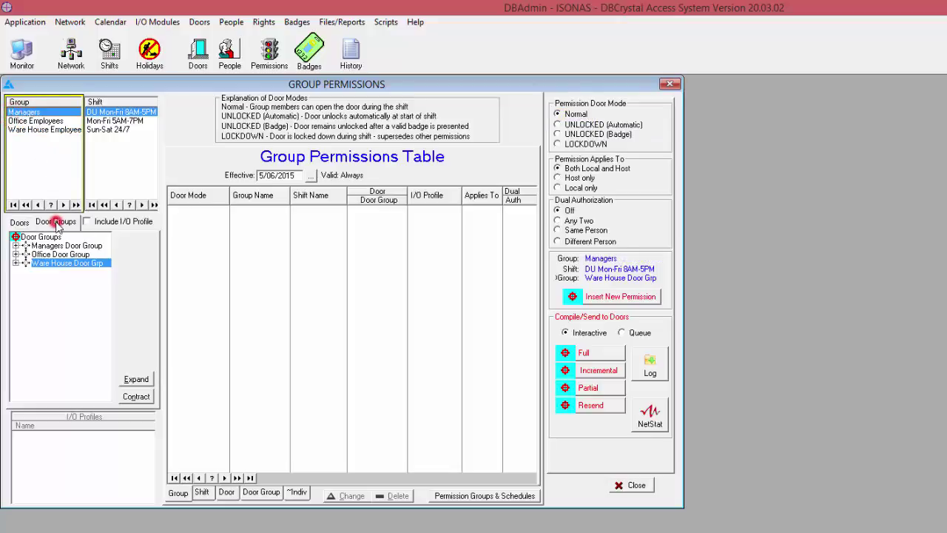
left_click(111, 130)
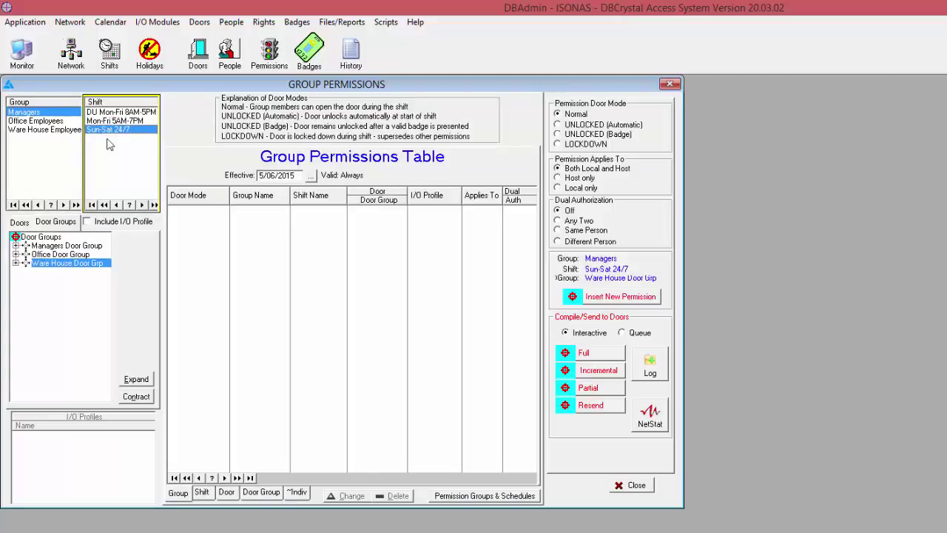
left_click(66, 247)
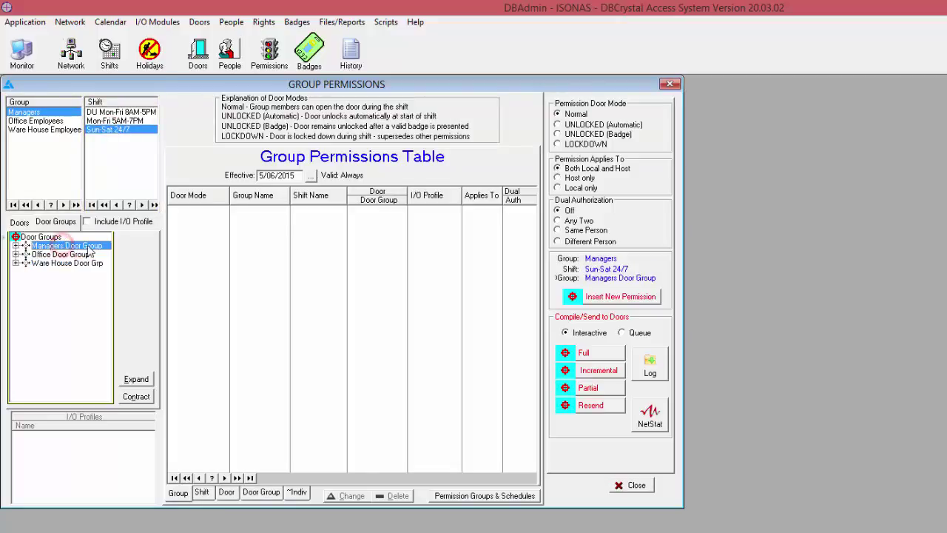
left_click(610, 298)
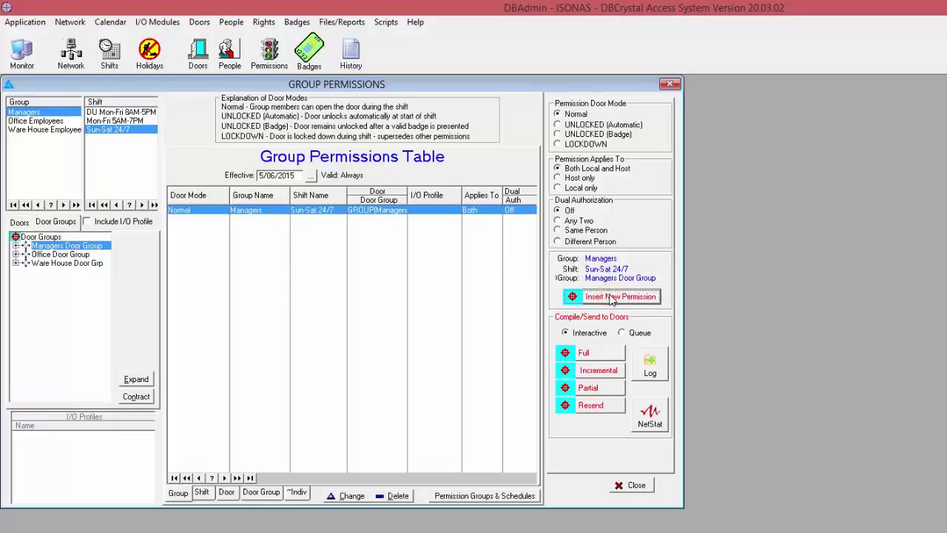
- Insert a Normal permission giving Office Employees access to the Office Door Group on the Mon-Fri 5AM-7PM shift
left_click(33, 120)
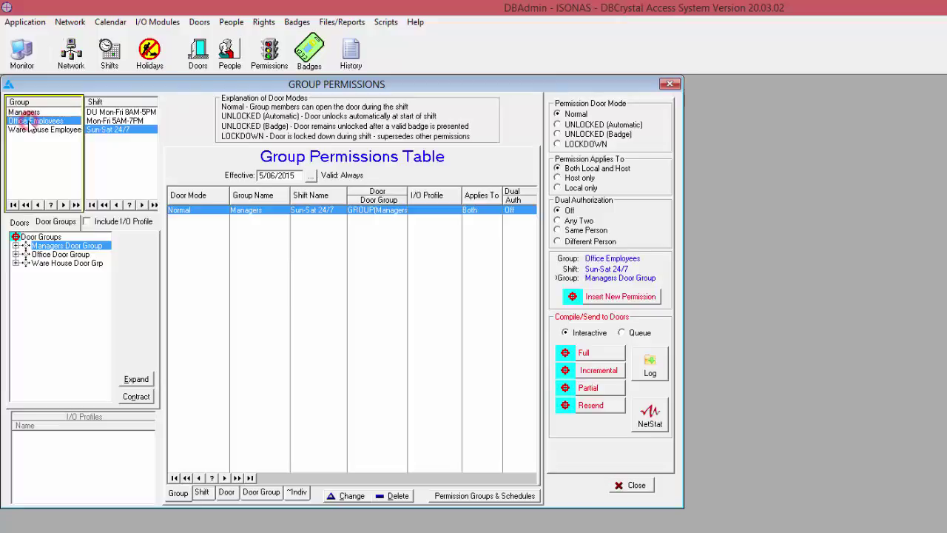
left_click(117, 121)
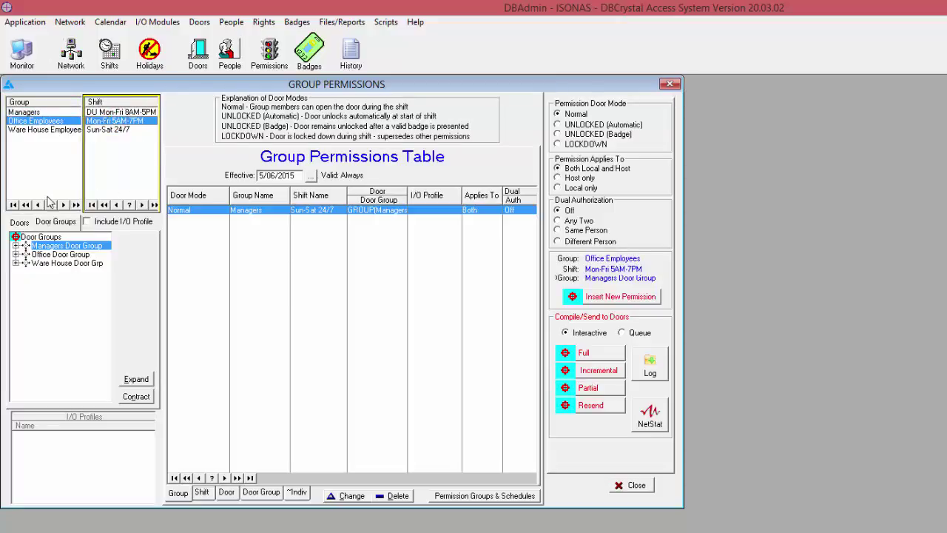
left_click(57, 254)
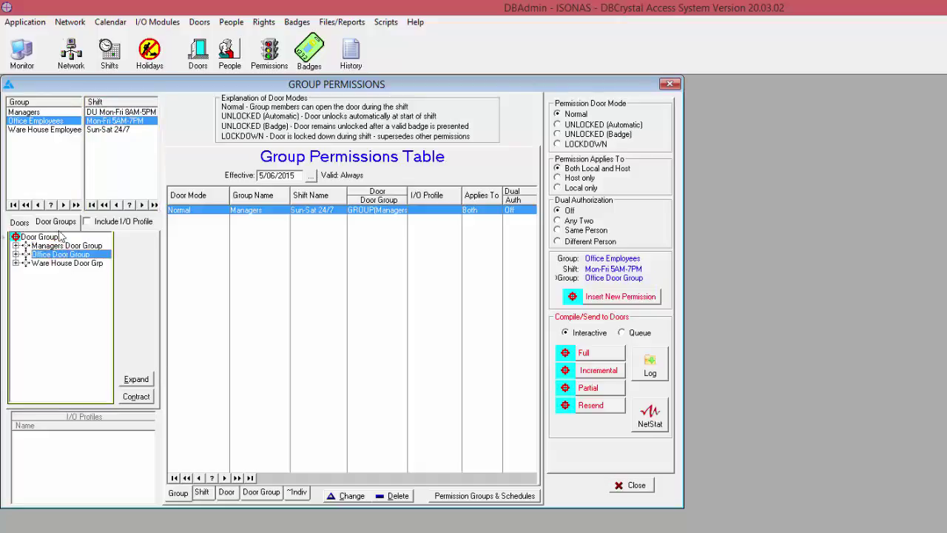
left_click(612, 302)
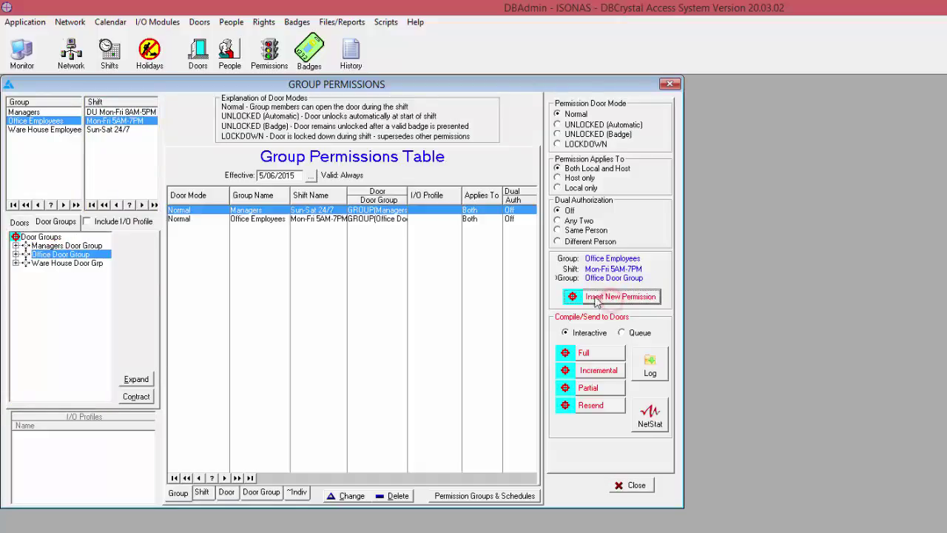
- Insert a Normal permission giving the Ware House Employees group access to the Ware House Door Grp on the Mon-Fri 5AM-7PM shift
left_click(36, 130)
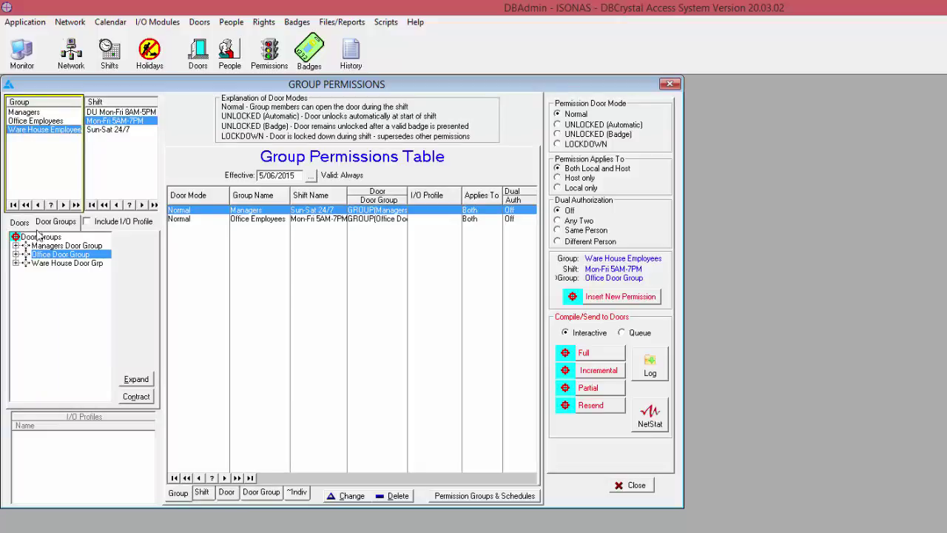
left_click(59, 264)
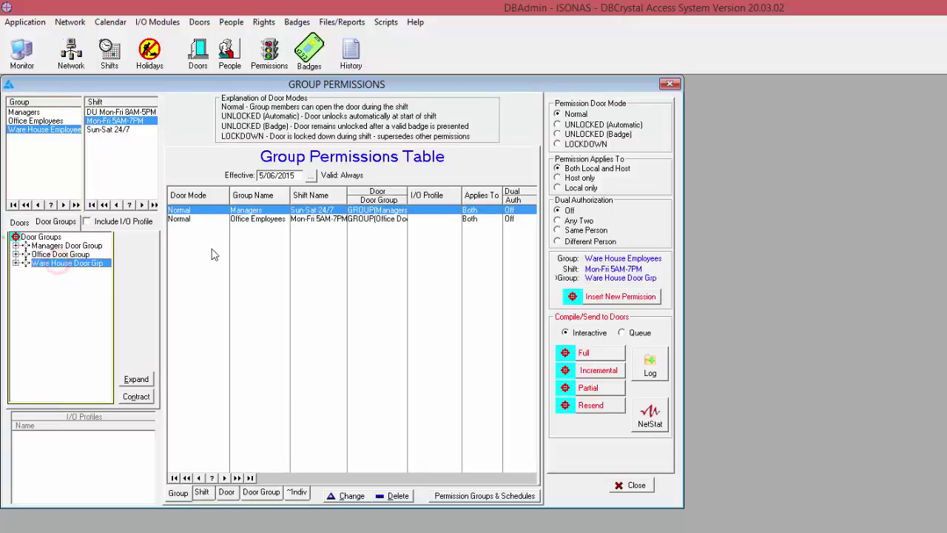
left_click(604, 297)
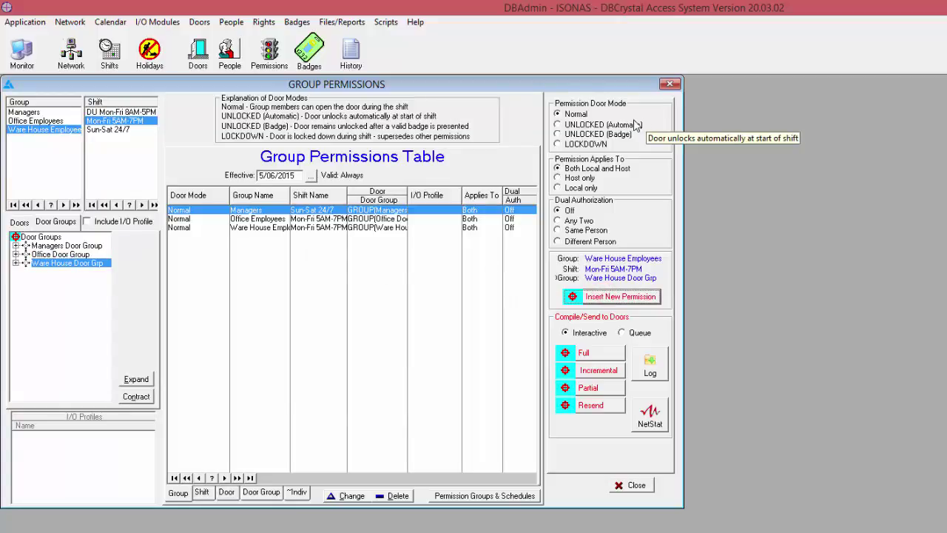
- Insert UNLOCKED (Automatic) permissions for the individual doors Office Door #2 and Ware House Door #2 on the DU Mon-Fri 8AM-5PM shift
left_click(584, 128)
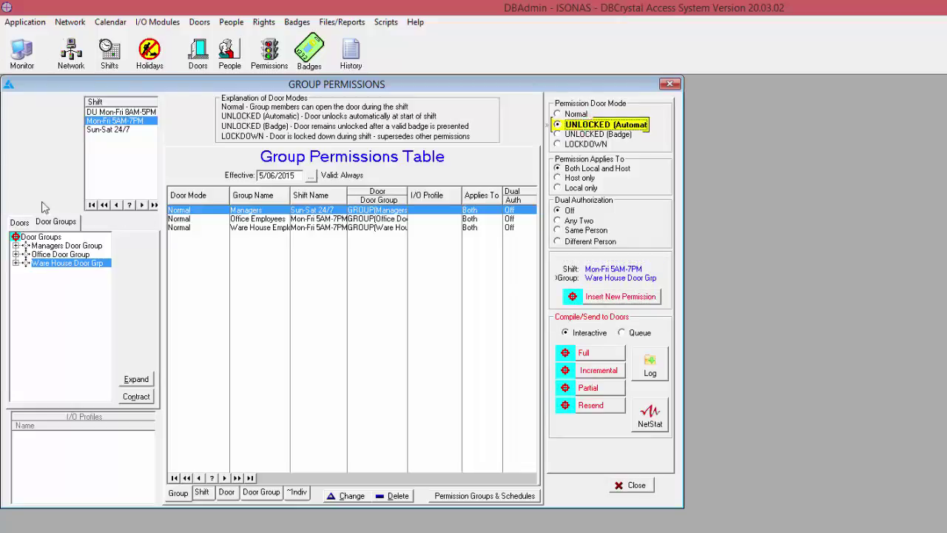
left_click(111, 112)
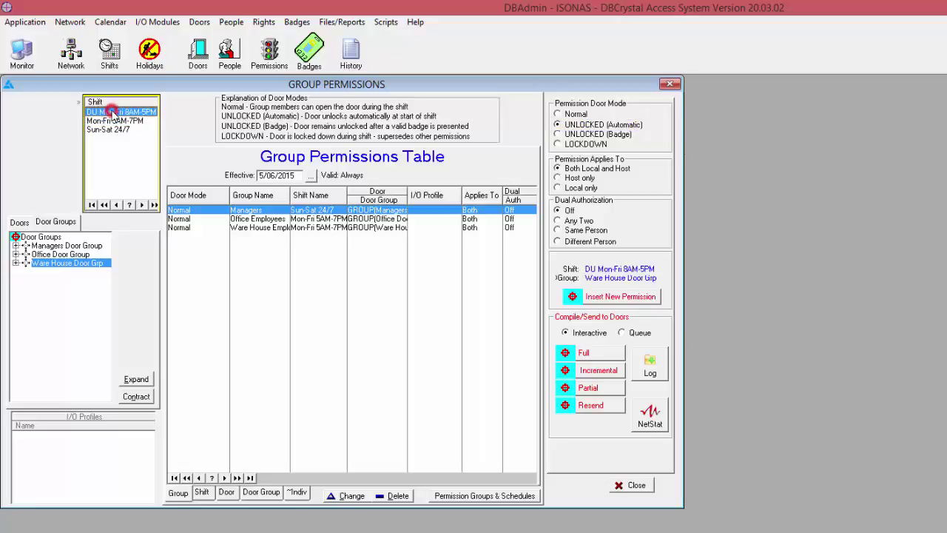
left_click(20, 222)
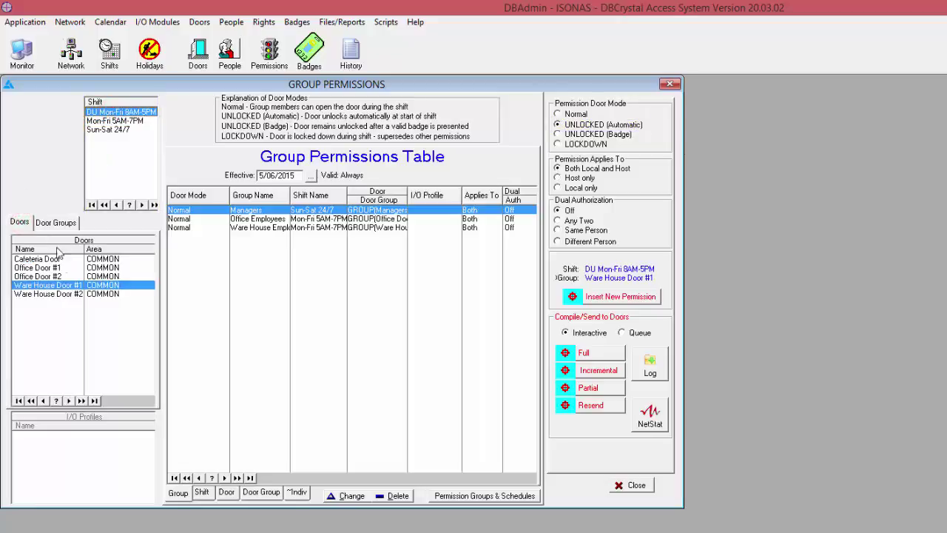
left_click(45, 276)
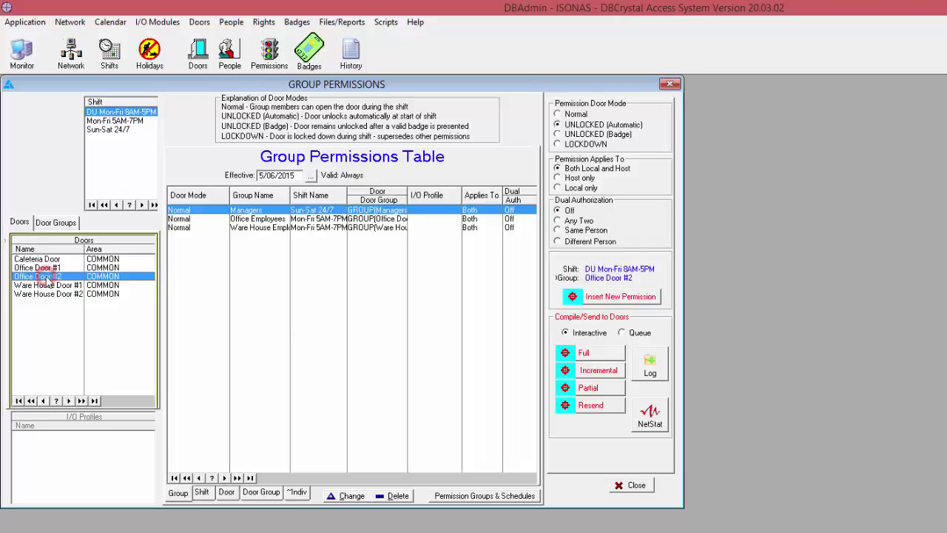
left_click(611, 296)
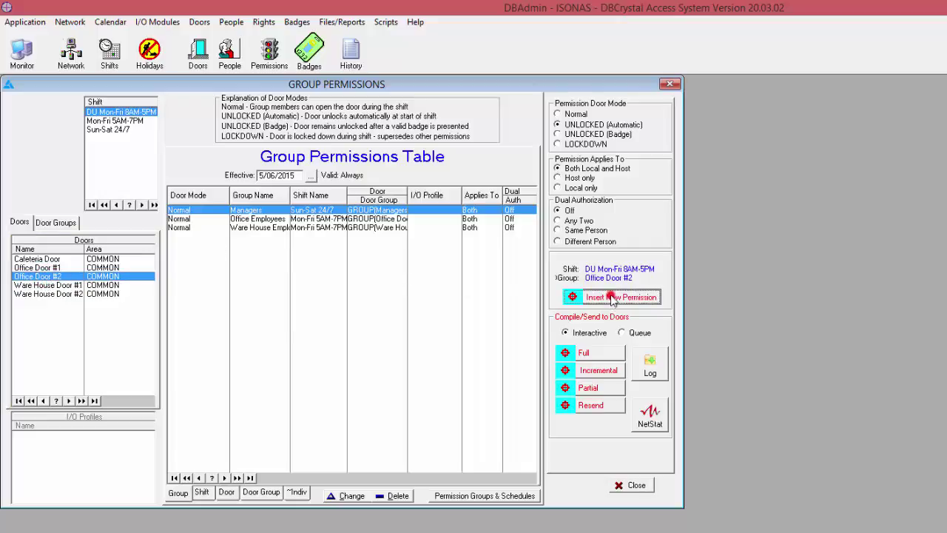
left_click(48, 294)
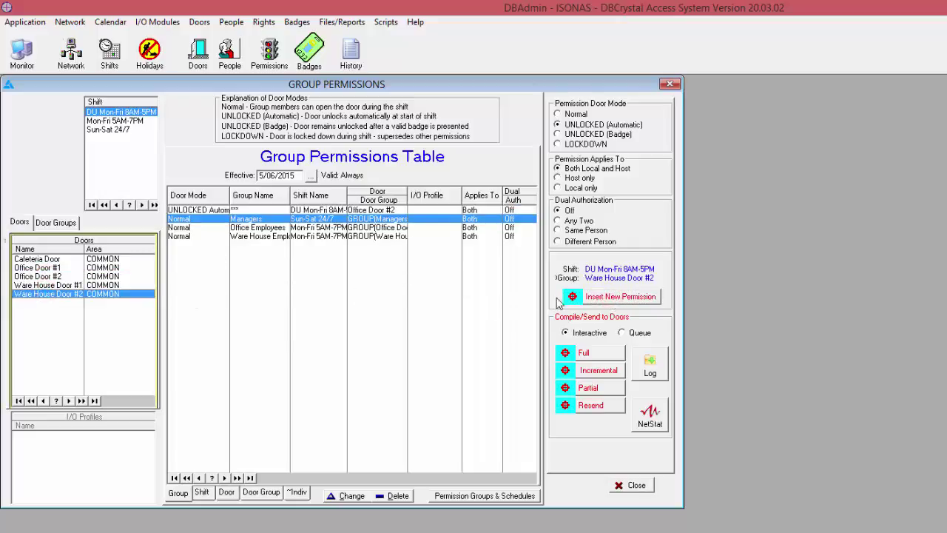
left_click(609, 296)
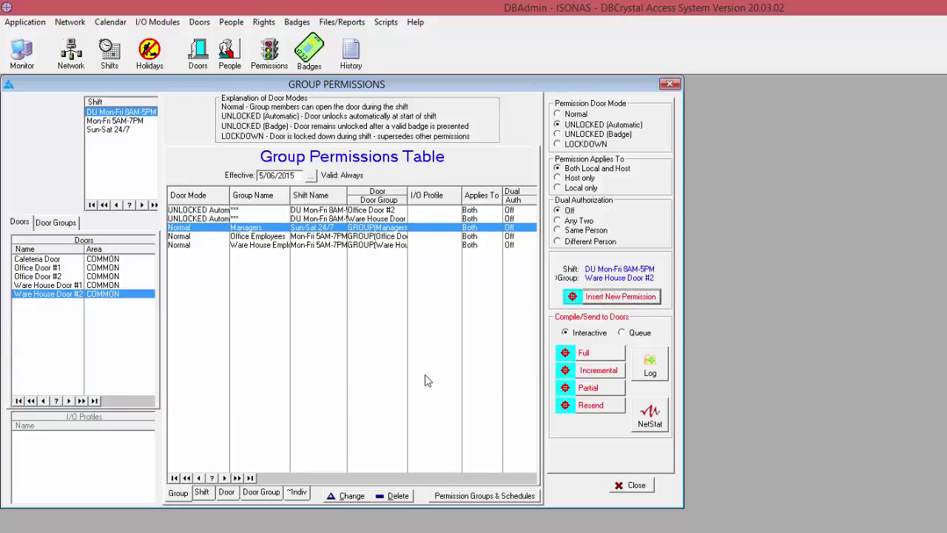
- Run a full compile of the permissions and send them to the doors, then close the transmission status
left_click(596, 355)
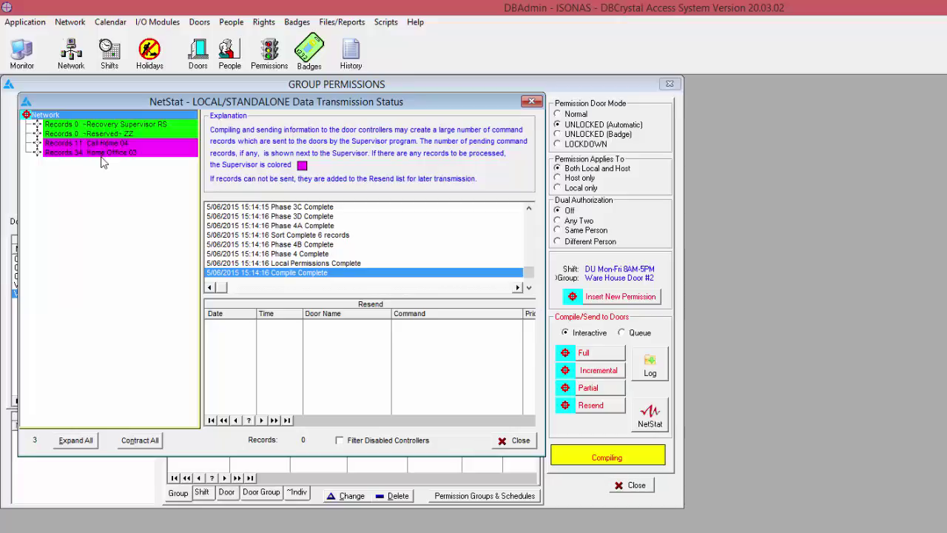
left_click(520, 442)
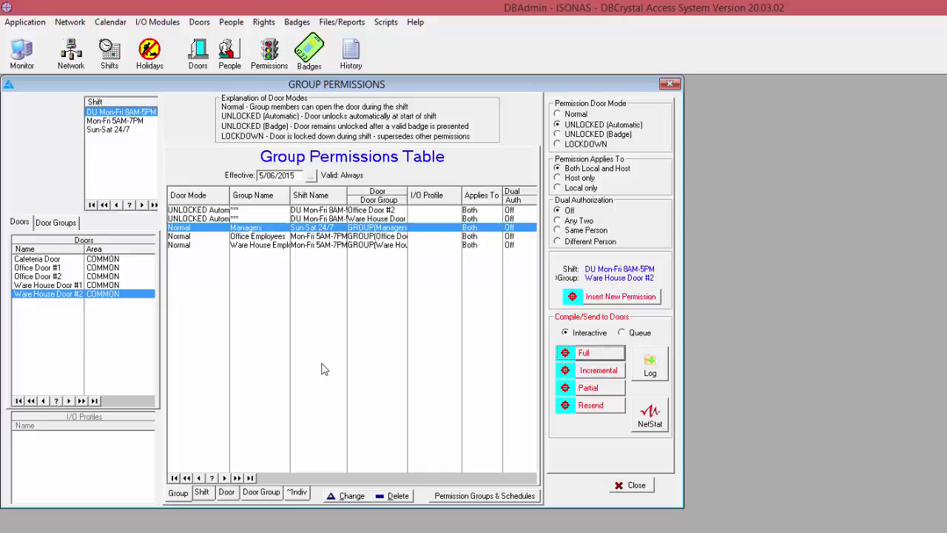
- Open the monitor and examine the latest badge events at Ware House Door #1, Office Door #1 and the Cafeteria Door
left_click(21, 53)
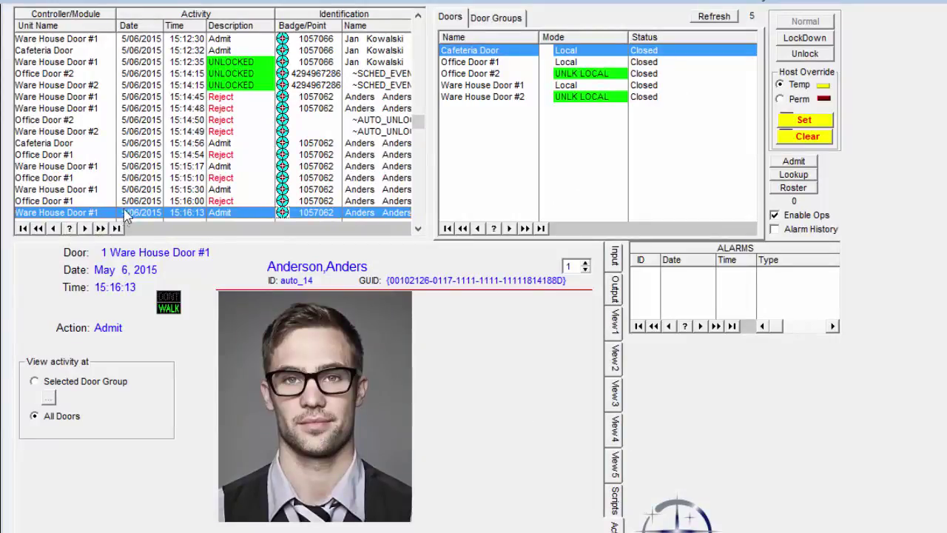
left_click(58, 202)
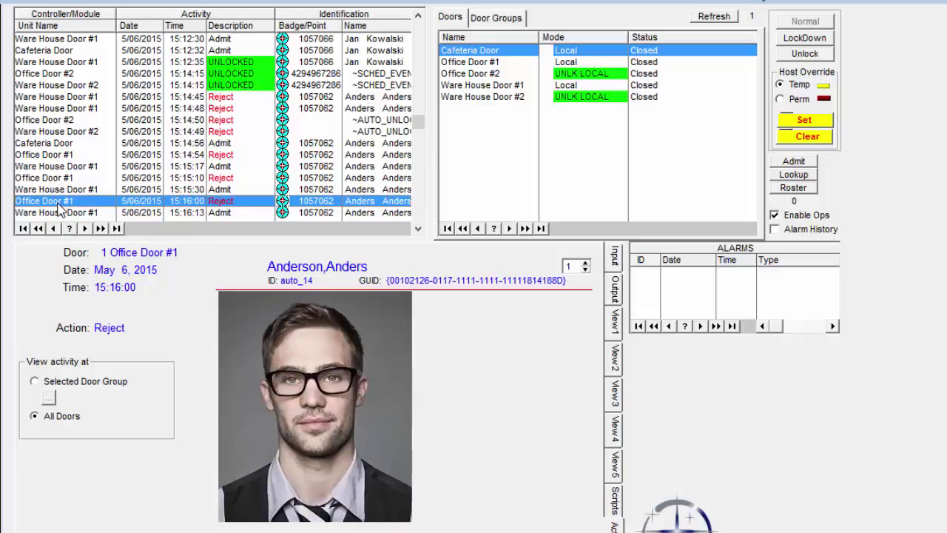
left_click(58, 144)
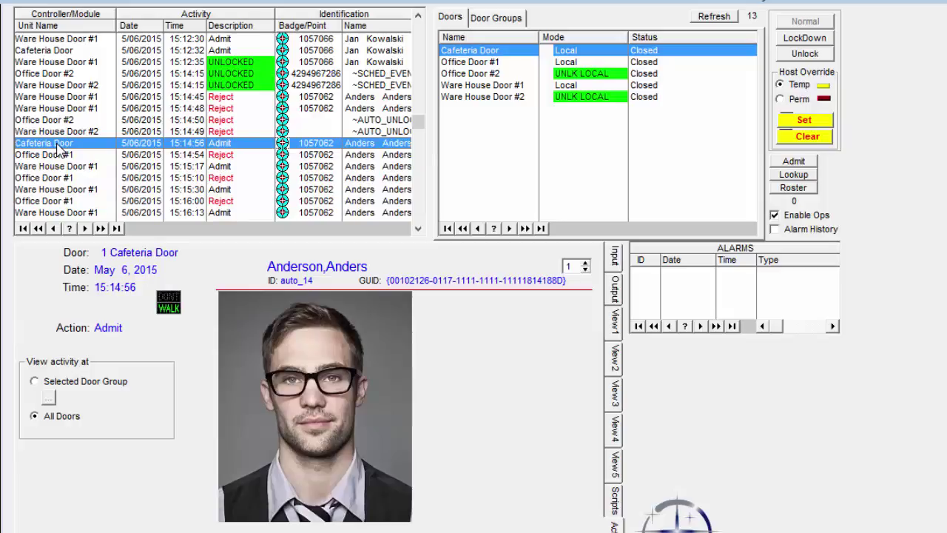
left_click(375, 191)
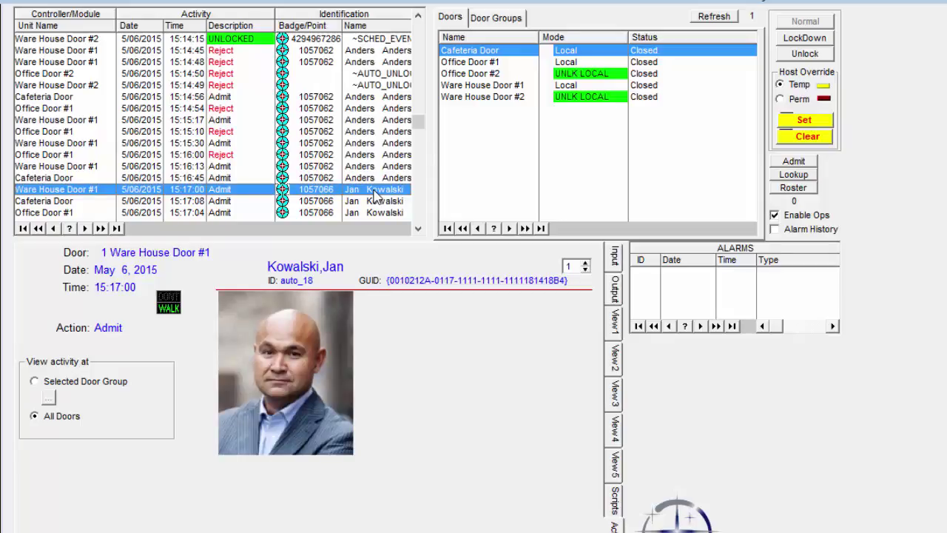
left_click(374, 201)
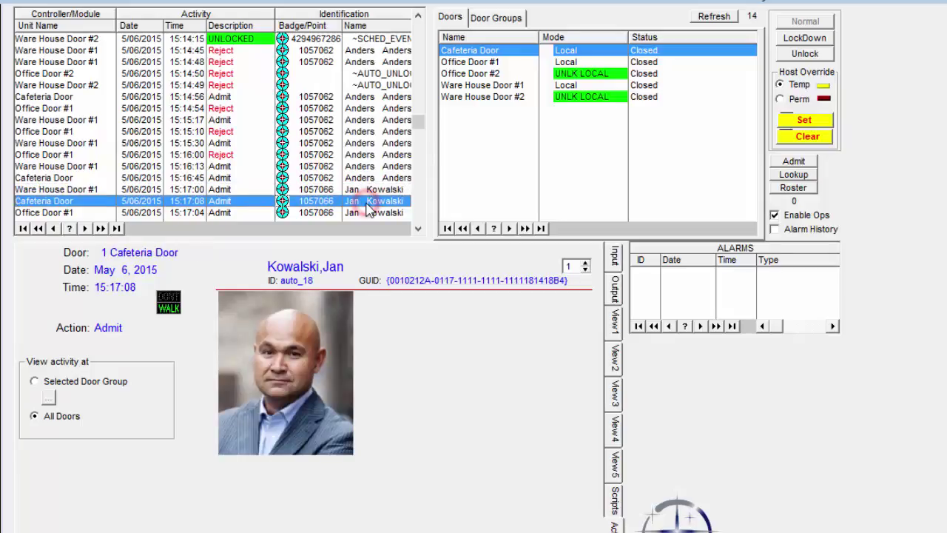
left_click(370, 214)
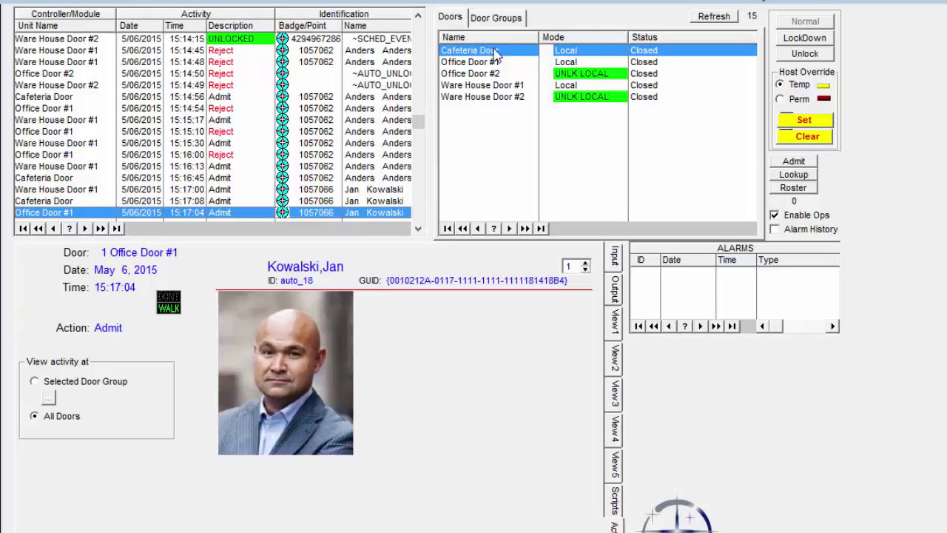
- Check the mode and status of Office Door #2 and Ware House Door #2 in the monitored doors list
left_click(490, 75)
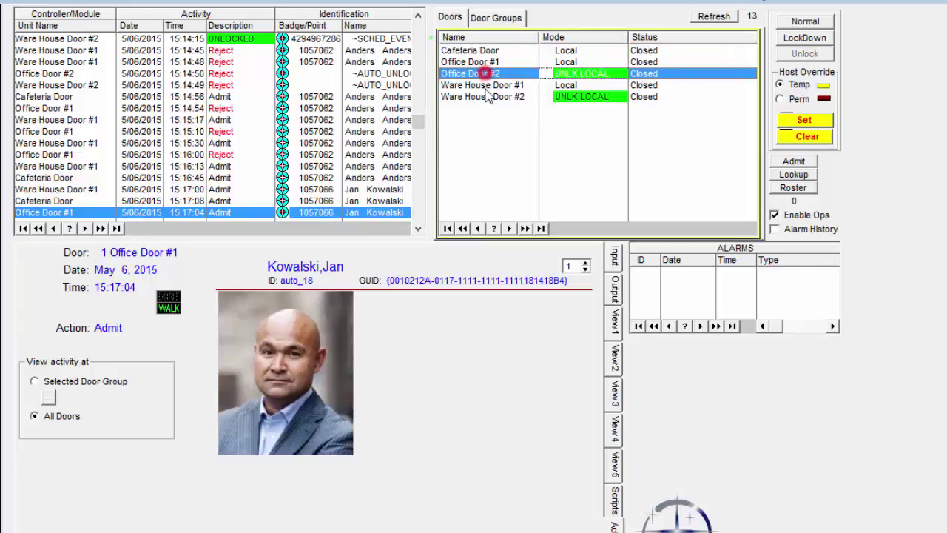
left_click(494, 98)
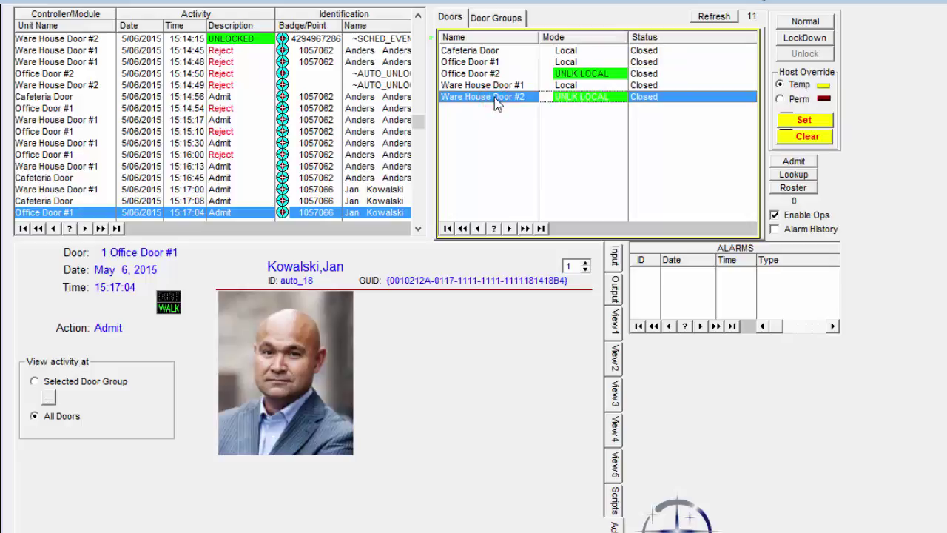
left_click(515, 169)
- Issue a manual Admit for the Cafeteria Door from the monitor
left_click(487, 51)
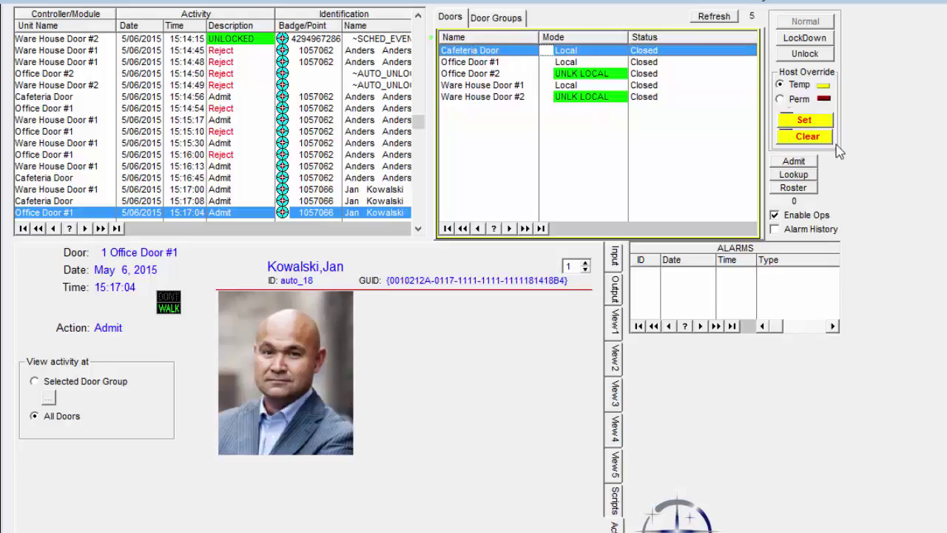
left_click(794, 161)
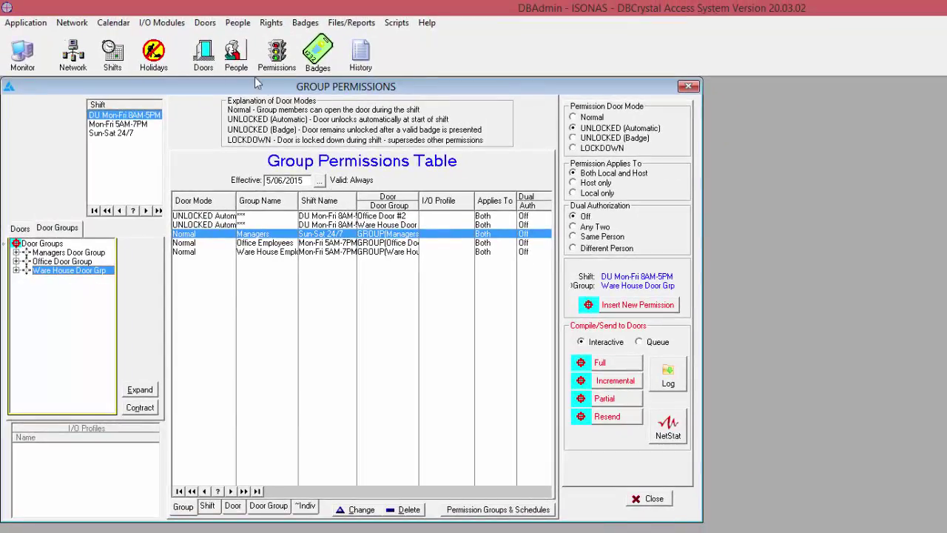
- Start a new scheduled event record with the description "Open House"
left_click(271, 23)
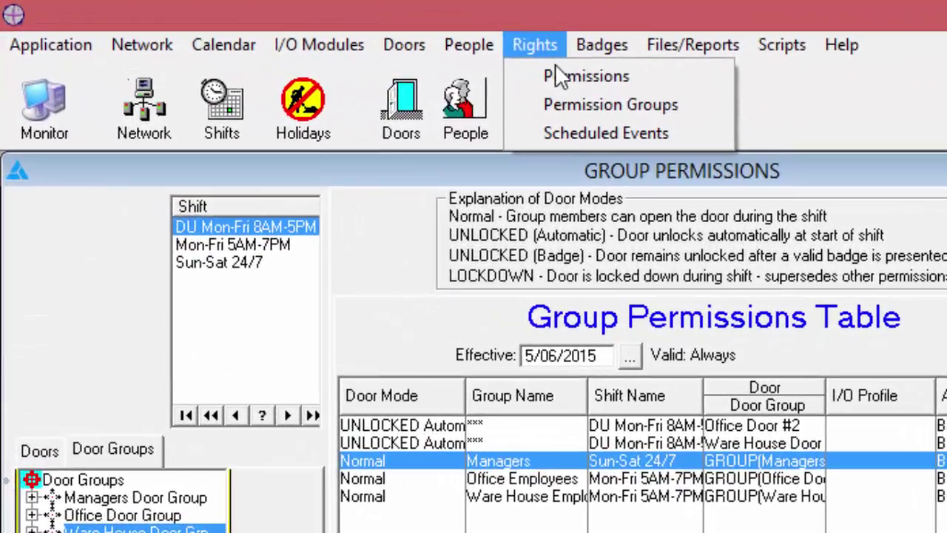
left_click(586, 132)
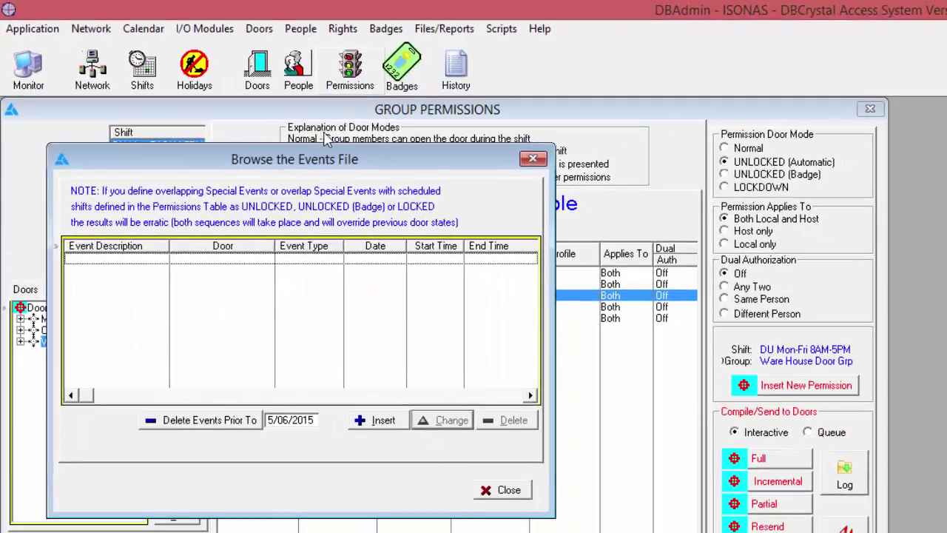
left_click(381, 420)
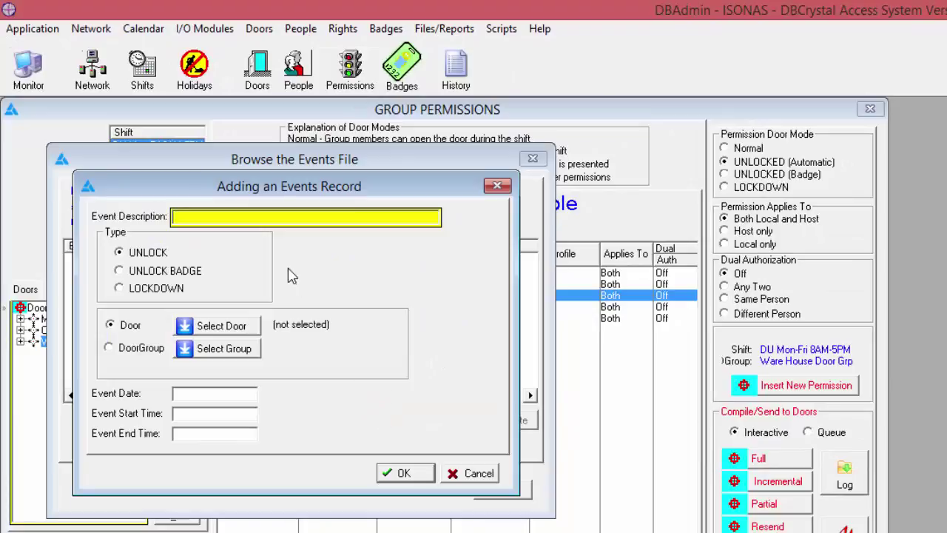
type("Open House")
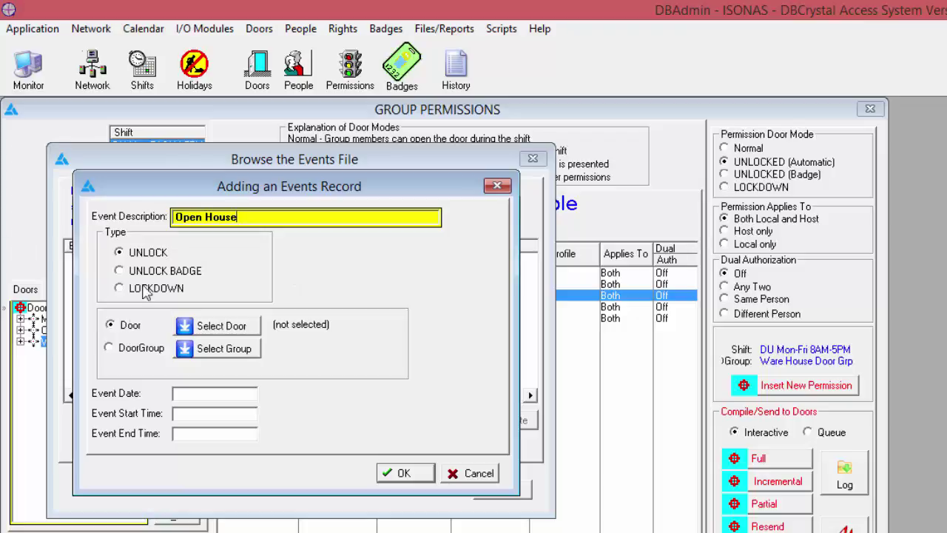
- Apply the Open House event to a door group and choose Managers Door Group
left_click(134, 354)
left_click(220, 351)
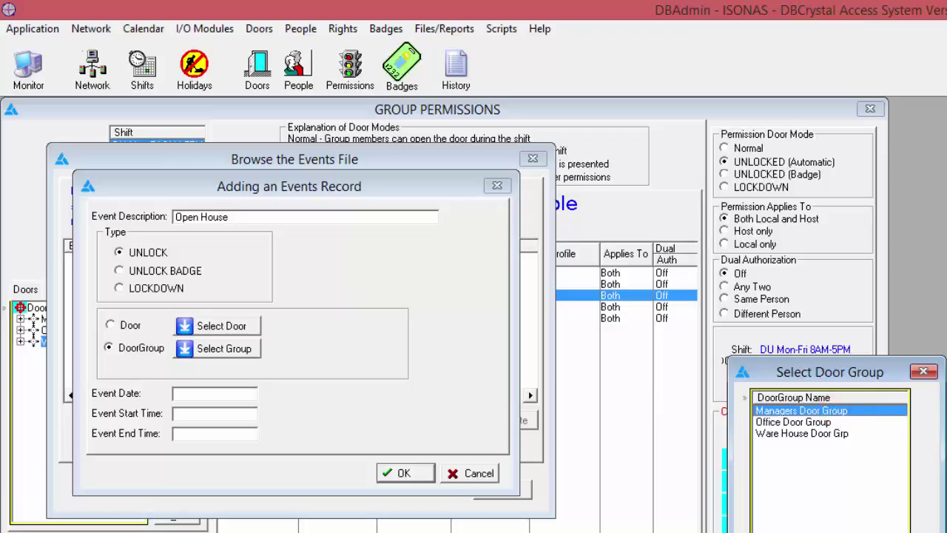
key("Return")
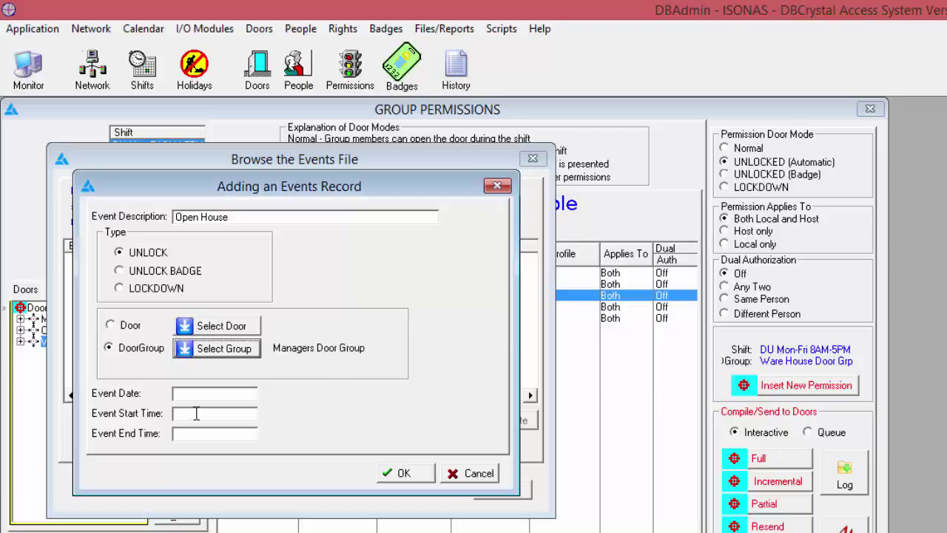
- Schedule the event for 6/01/2015 from 18:00:00 to 20:00:00, save it and close the events list
left_click(194, 391)
type("6/4/2015")
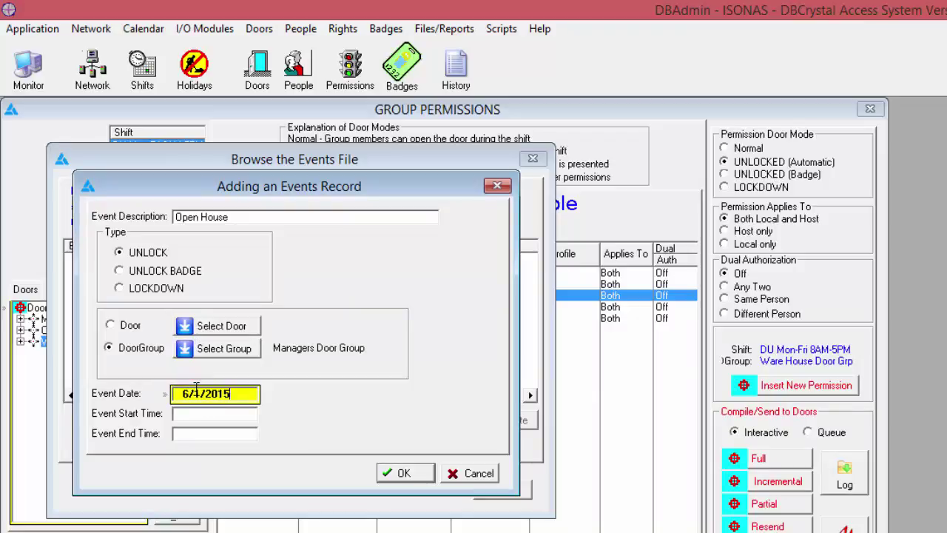
left_click(241, 415)
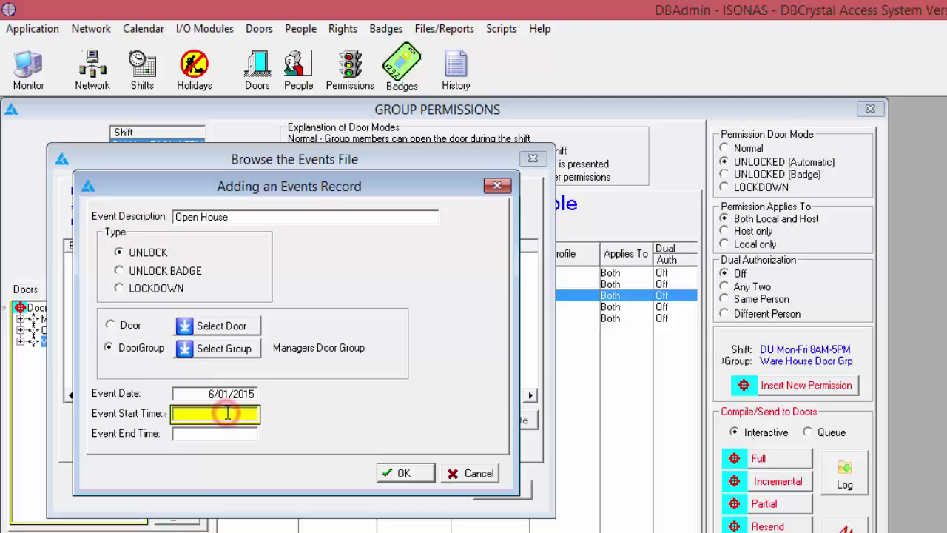
type("18:00:00")
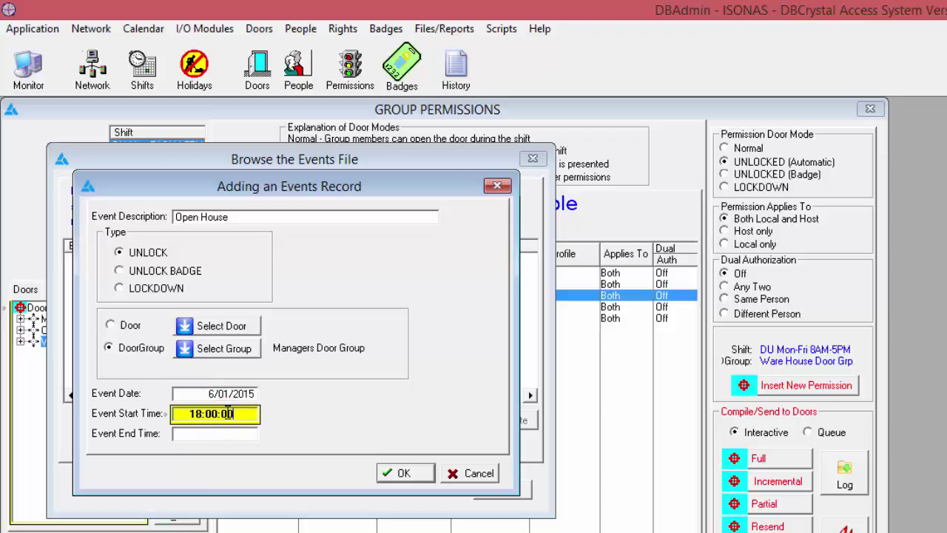
key("Tab")
type("20:00:00")
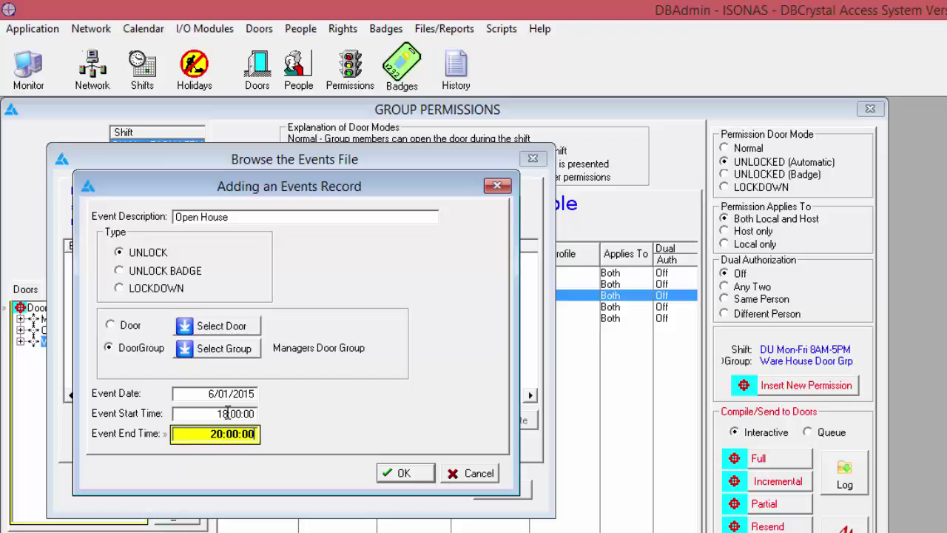
left_click(407, 472)
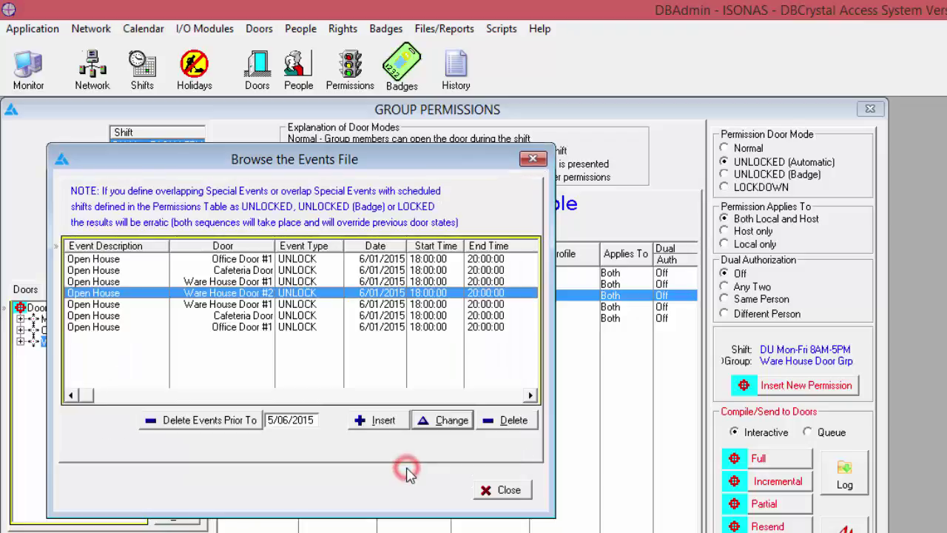
left_click(503, 490)
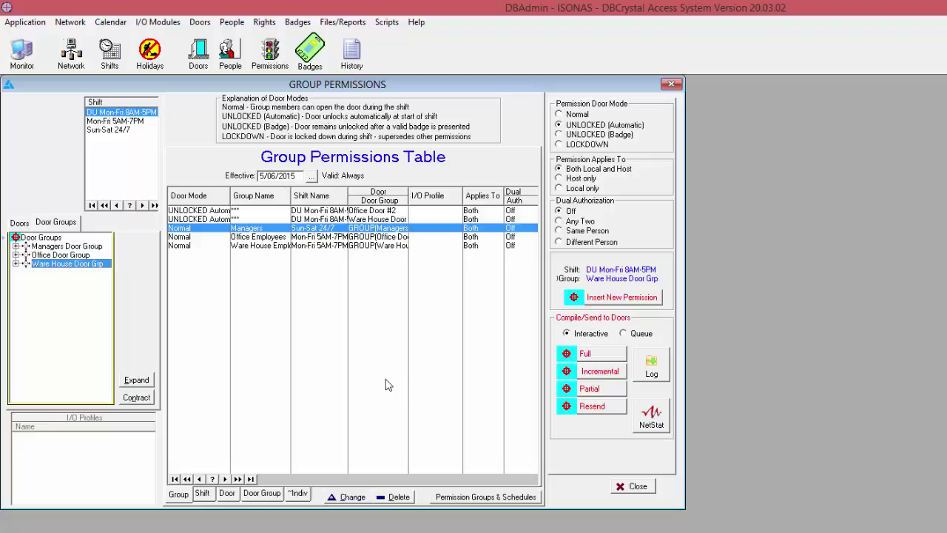
- Review the permissions of the last person listed in People/Badges, checking the Office Employees membership and the Office Door #1 shift hours
left_click(386, 385)
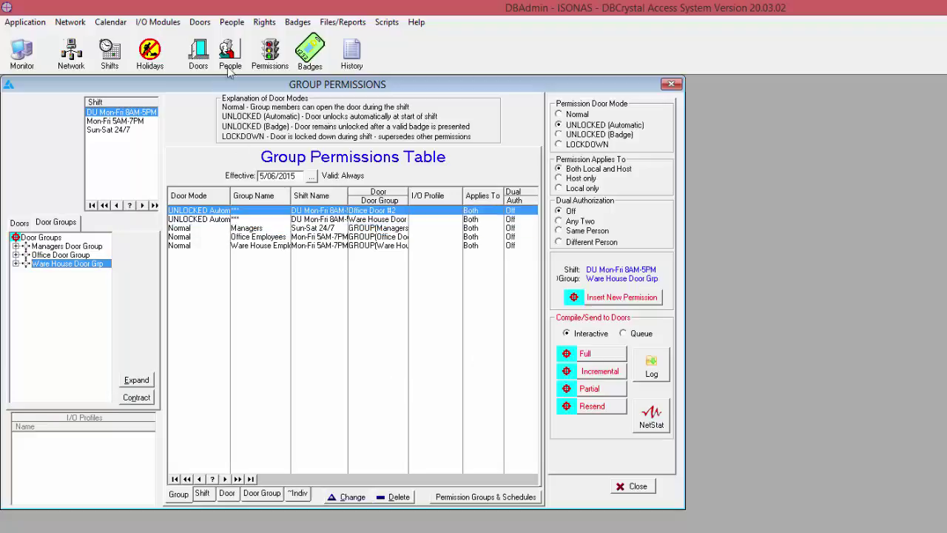
left_click(230, 54)
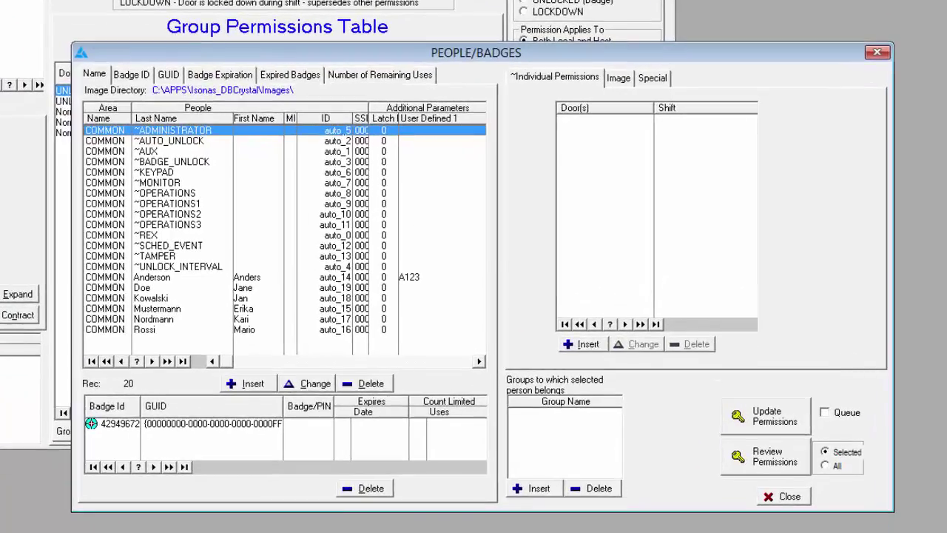
left_click(147, 330)
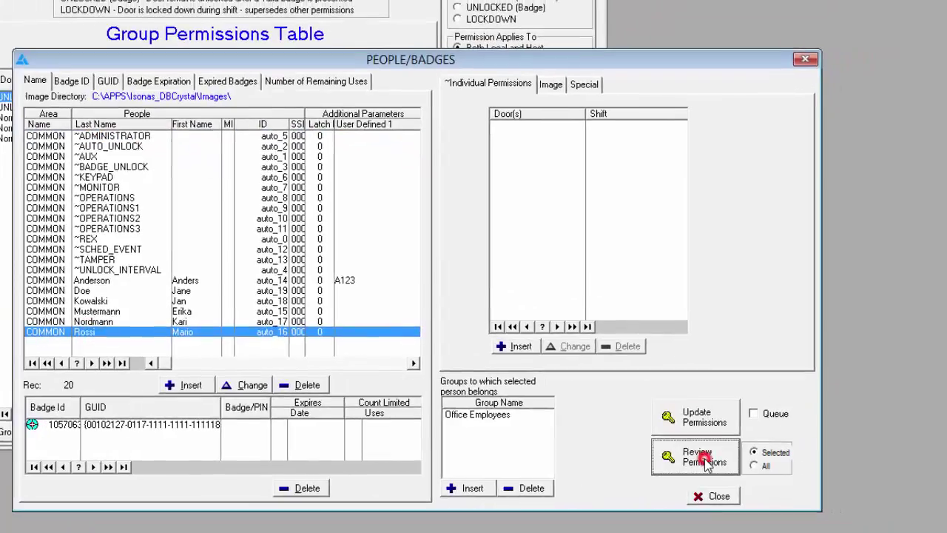
left_click(740, 455)
left_click(101, 123)
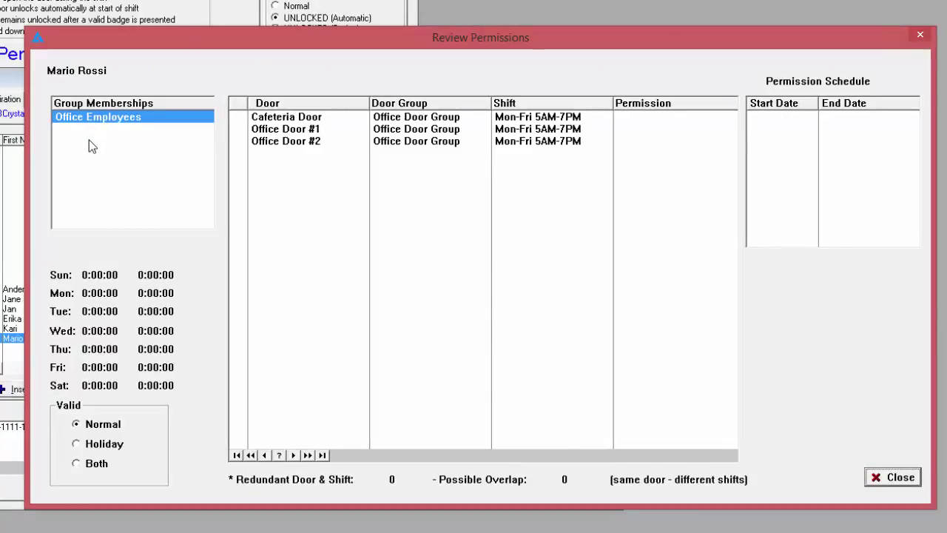
left_click(306, 131)
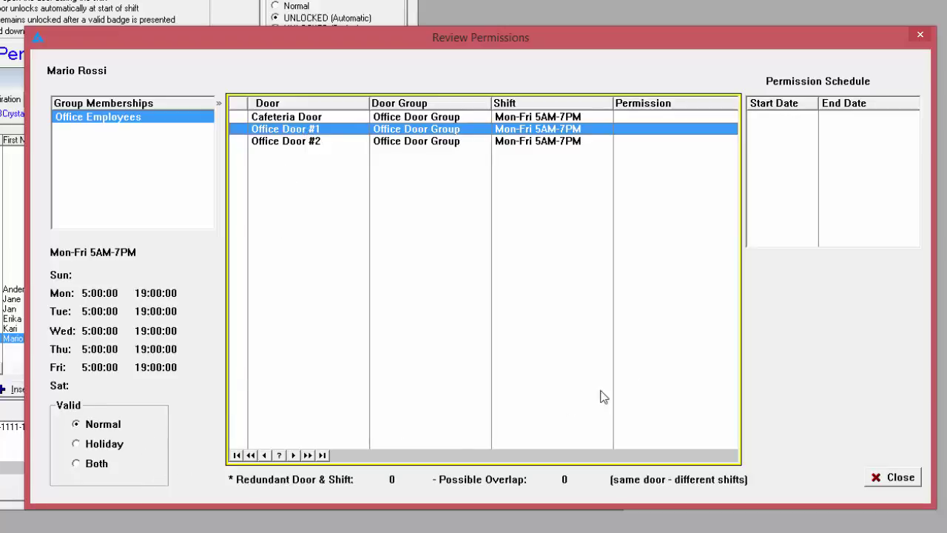
left_click(892, 477)
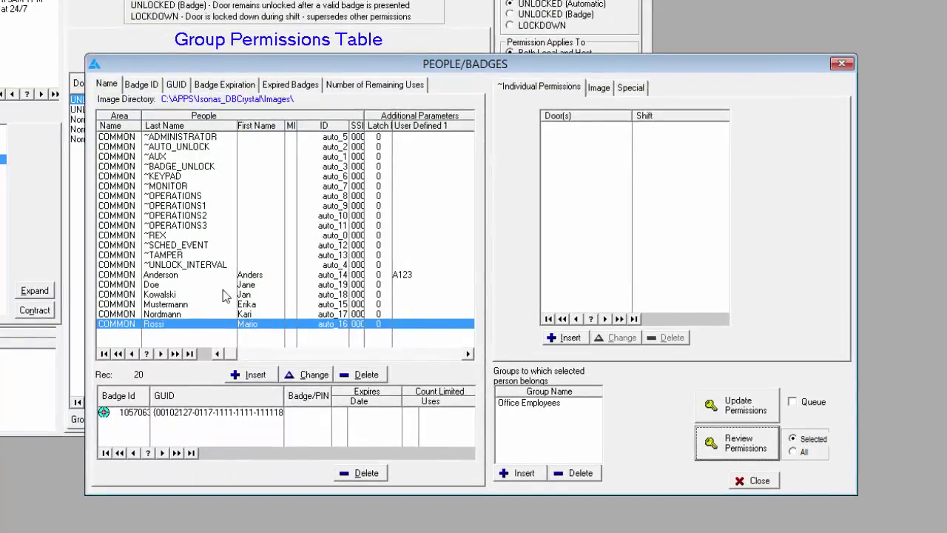
- Review the permissions of the Managers group member with ID auto_18, checking shift hours for the Cafeteria Door and Ware House Door #2
left_click(141, 296)
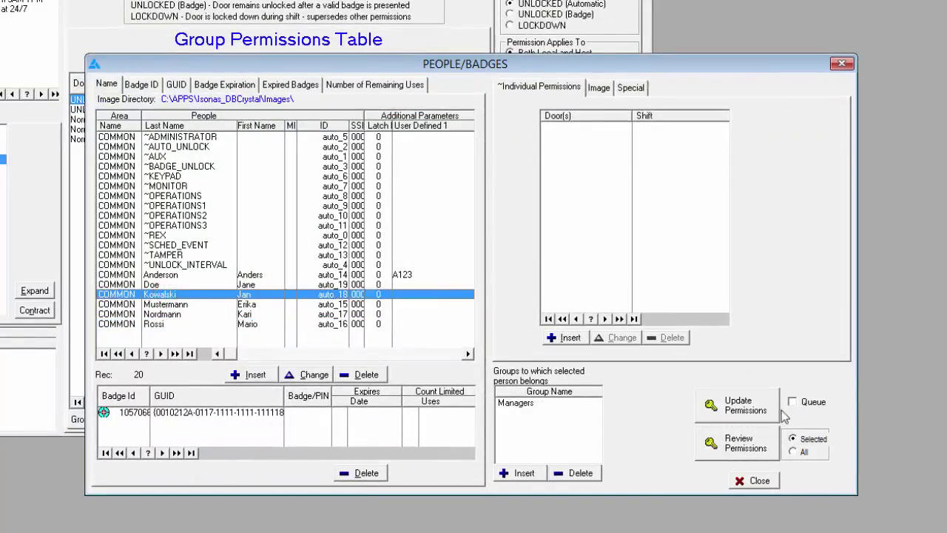
left_click(746, 444)
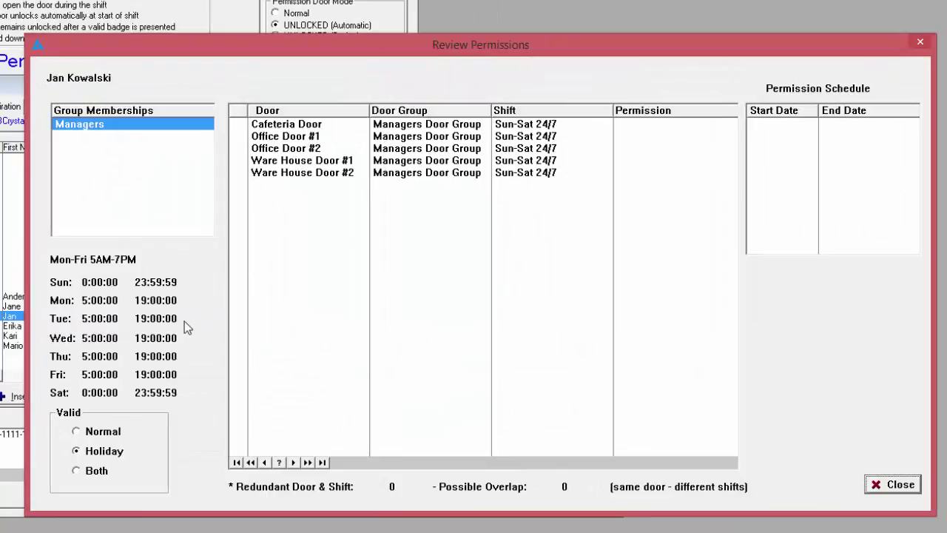
left_click(289, 124)
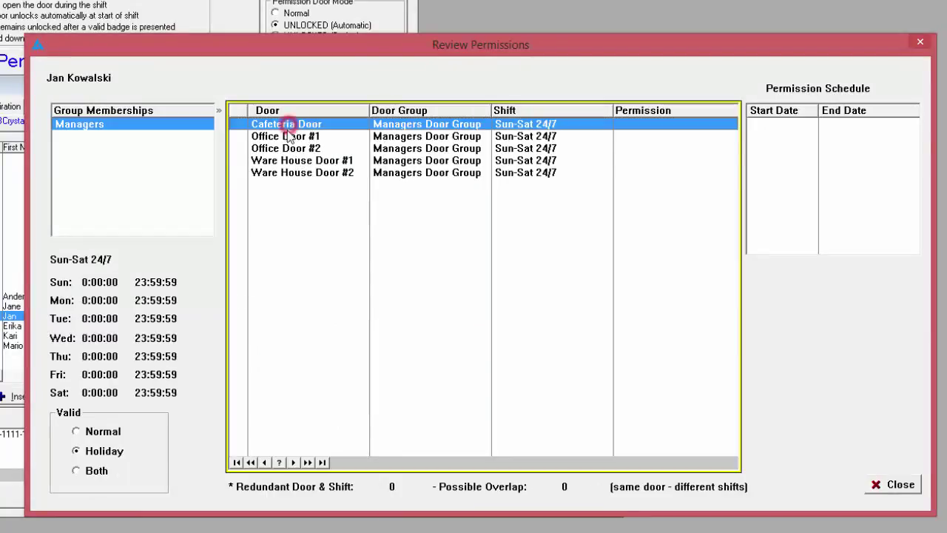
left_click(291, 172)
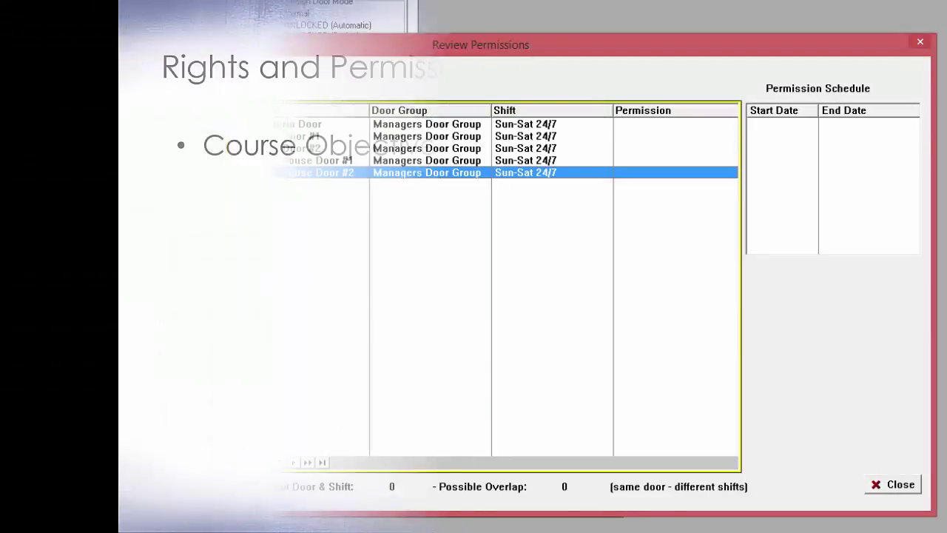